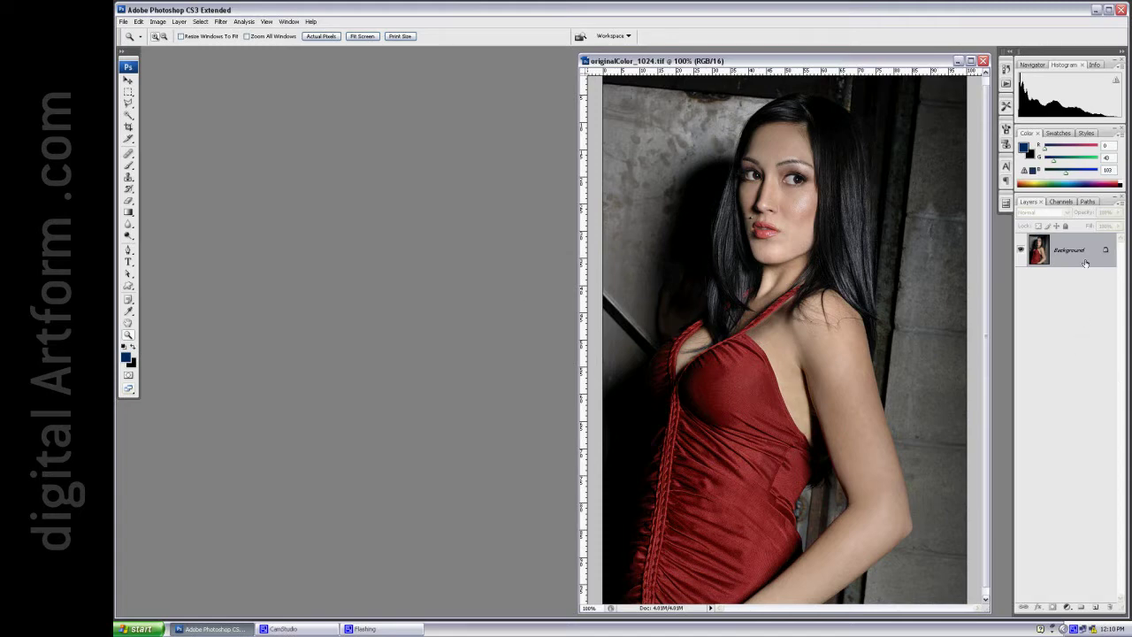
# Add a Hue/Saturation layer with Colorize on, Hue about 16 and Saturation 25 for a sepia tint.
pyautogui.click(1068, 607)
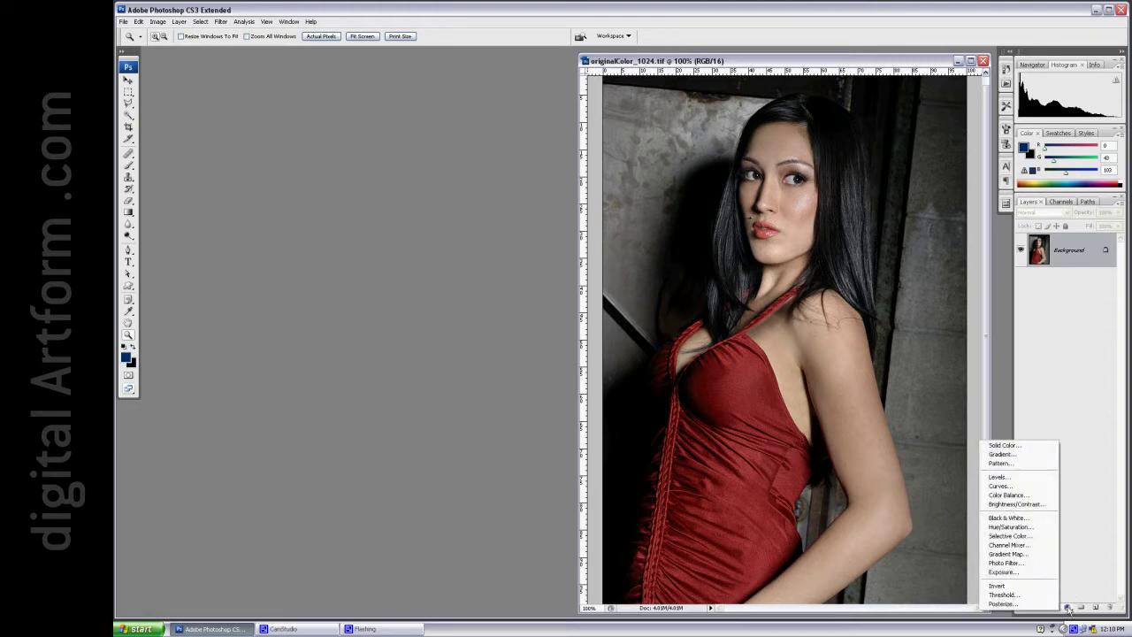
pyautogui.click(1011, 527)
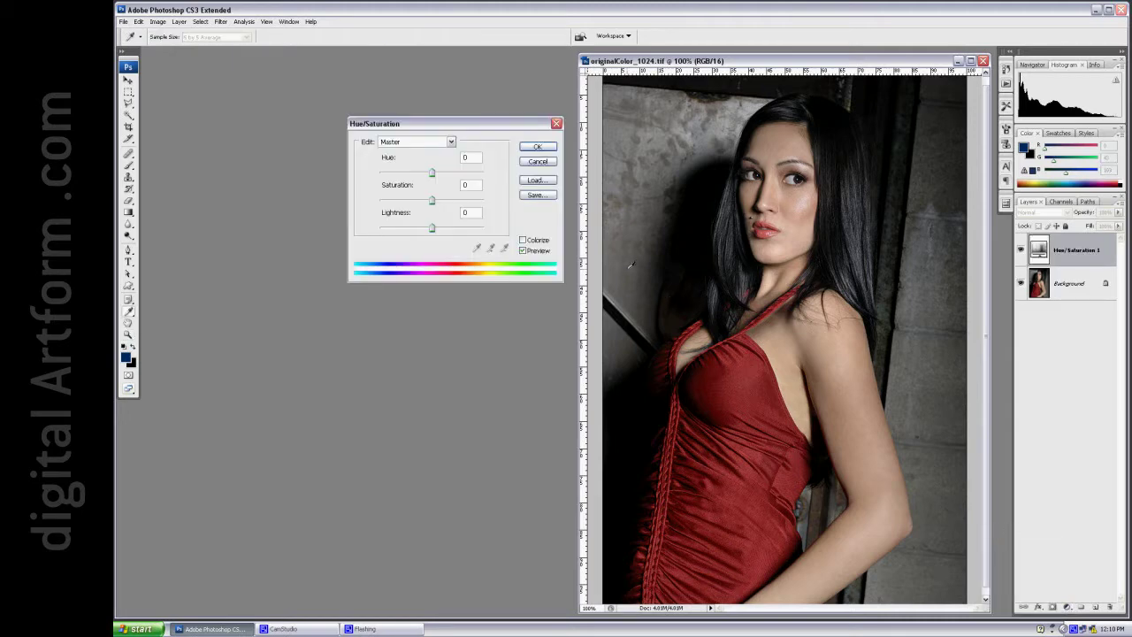
pyautogui.click(526, 147)
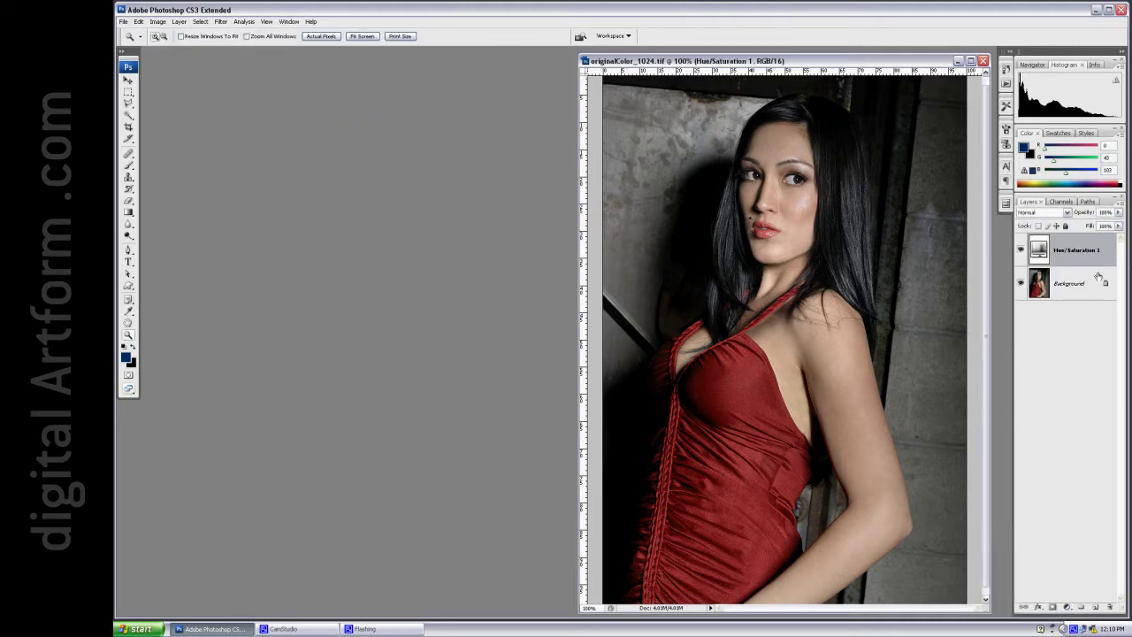
pyautogui.doubleClick(1036, 249)
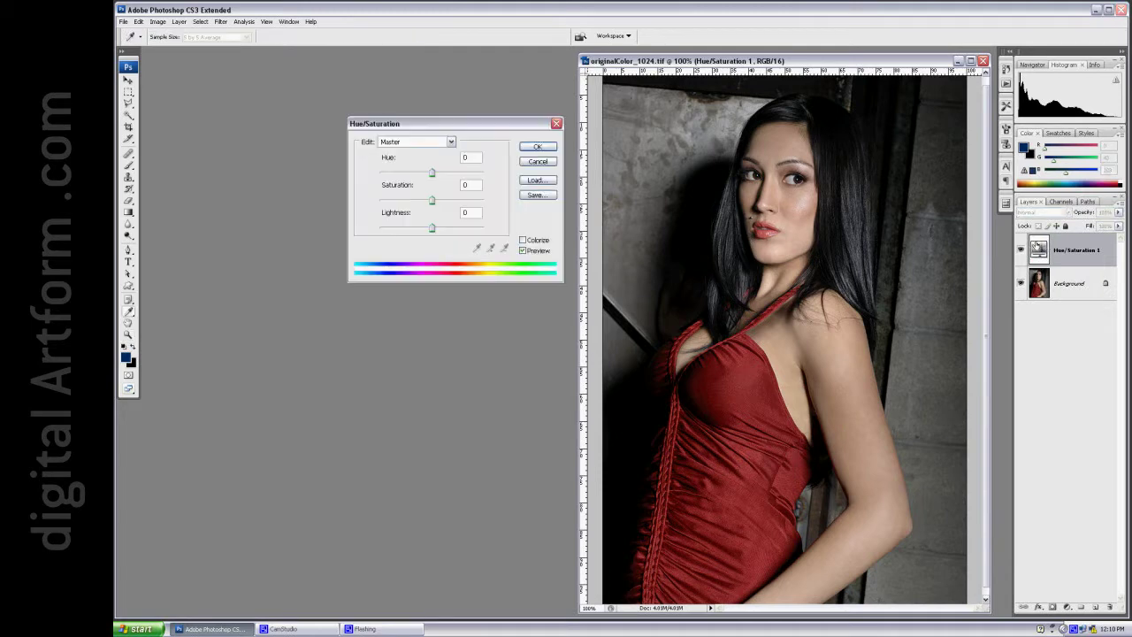
pyautogui.click(522, 240)
pyautogui.moveTo(443, 174); pyautogui.dragTo(383, 185)
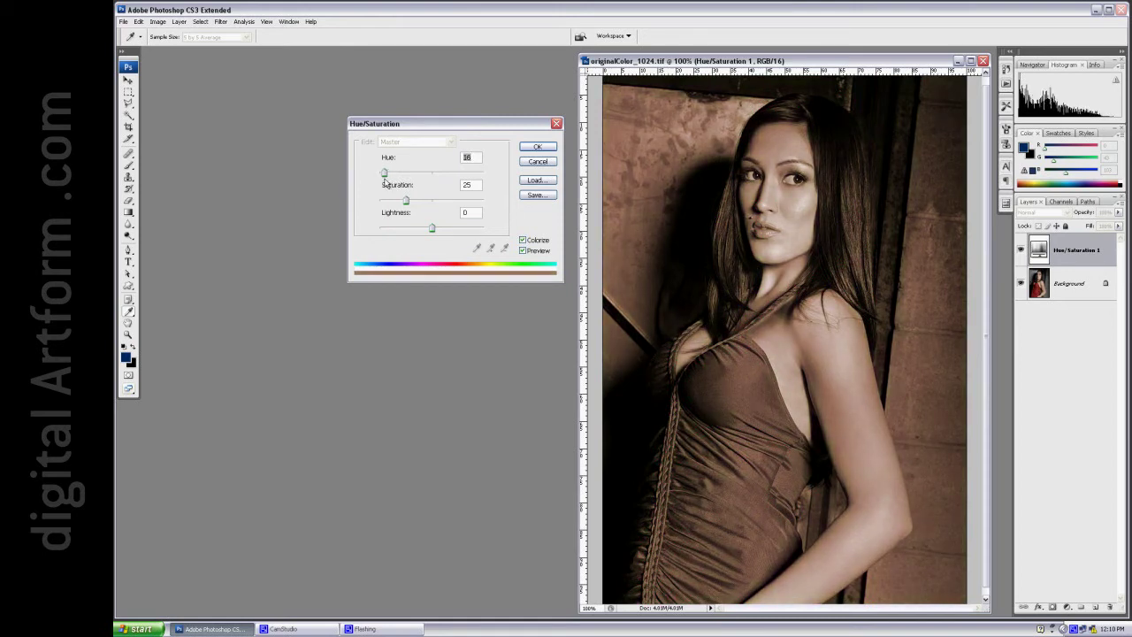
pyautogui.click(536, 147)
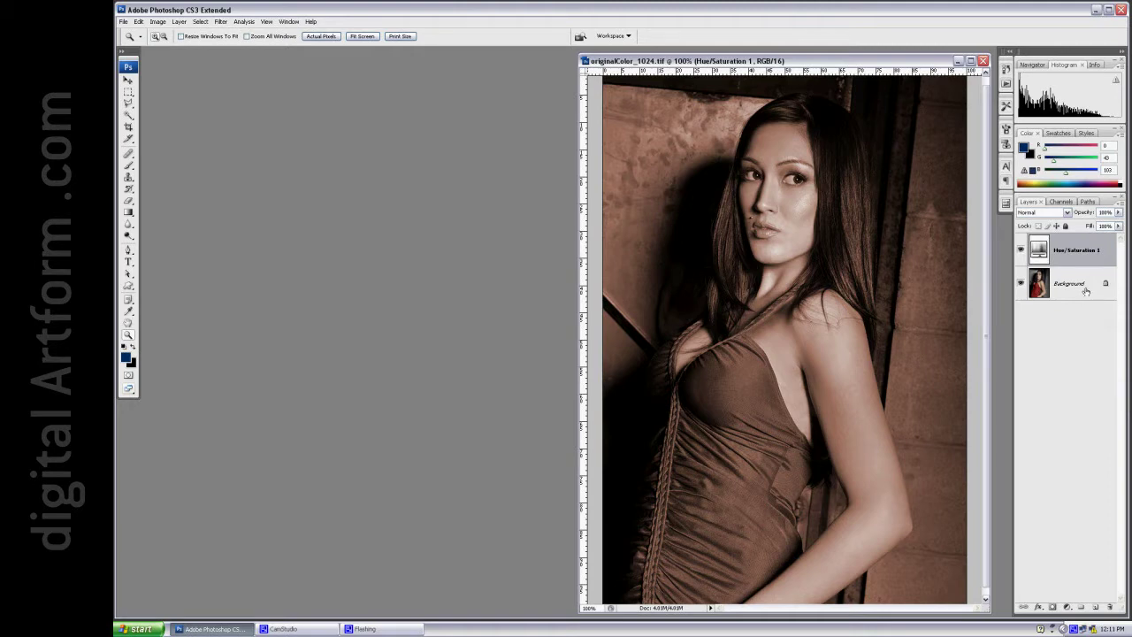
# Duplicate Background above Hue/Saturation 1, duplicate the adjustment, and clip each adjustment to its own photo layer.
pyautogui.moveTo(1051, 292); pyautogui.dragTo(1095, 610)
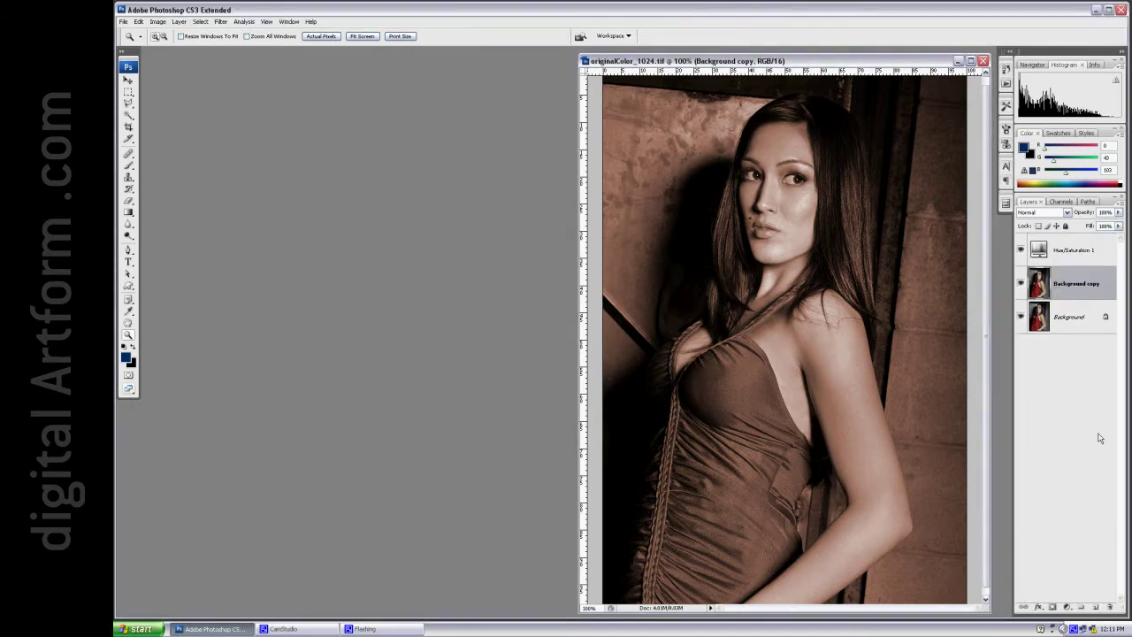
pyautogui.moveTo(1081, 285); pyautogui.dragTo(1077, 241)
pyautogui.click(1084, 283)
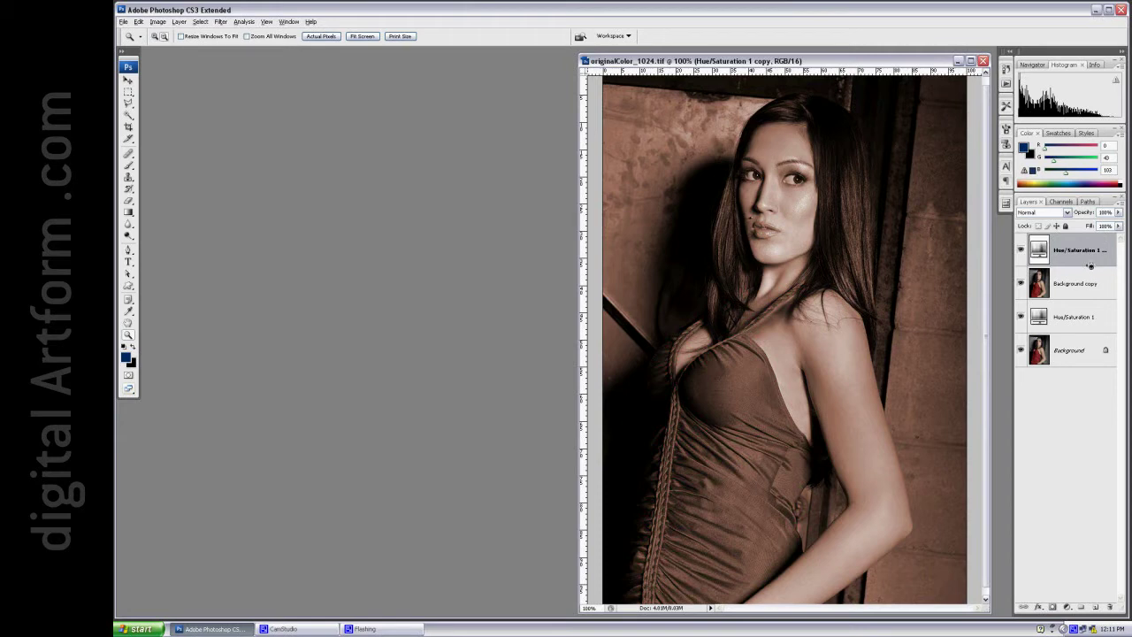
pyautogui.keyDown('alt'); pyautogui.click(1090, 266); pyautogui.keyUp('alt')
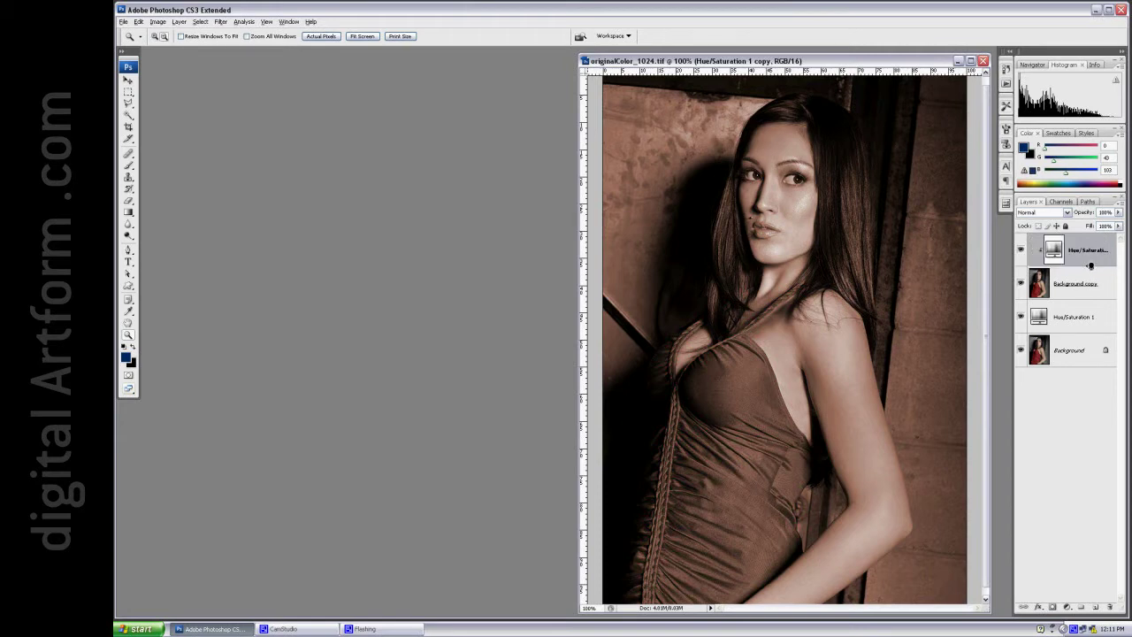
pyautogui.keyDown('alt'); pyautogui.click(1093, 333); pyautogui.keyUp('alt')
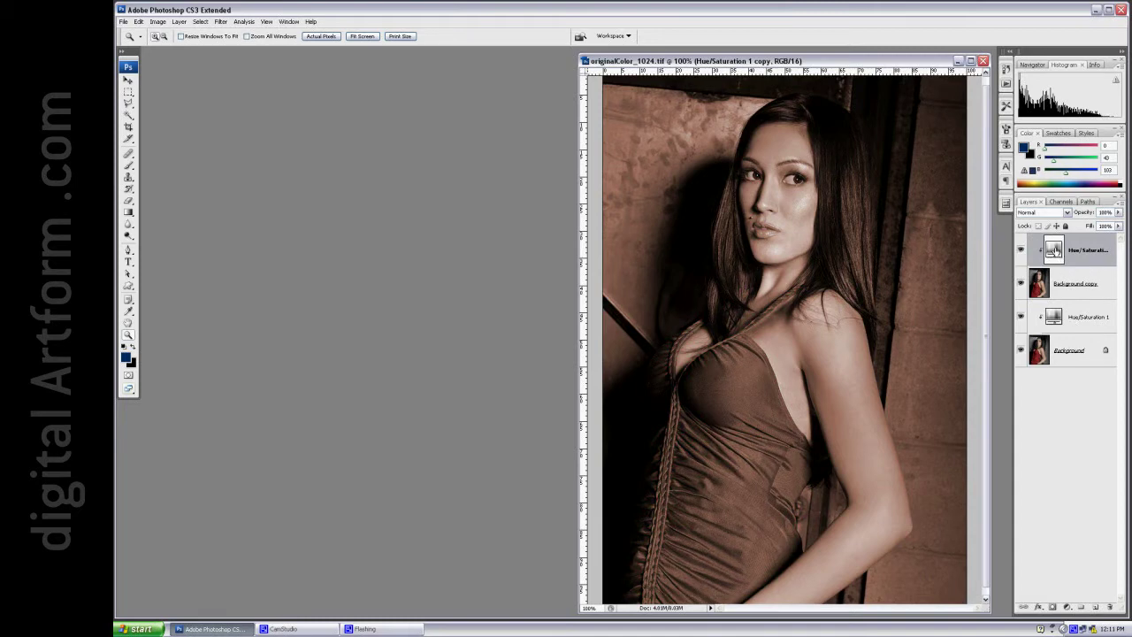
pyautogui.doubleClick(1055, 250)
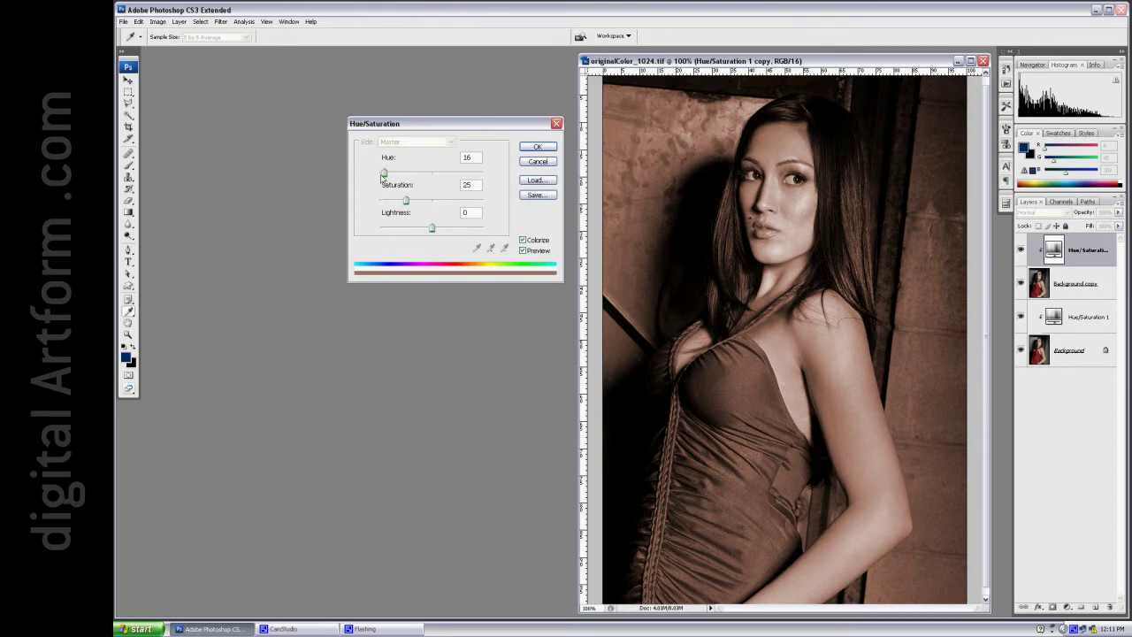
# Change the top Hue/Saturation copy's hue to 53 for a yellower tint.
pyautogui.moveTo(382, 177); pyautogui.dragTo(396, 175)
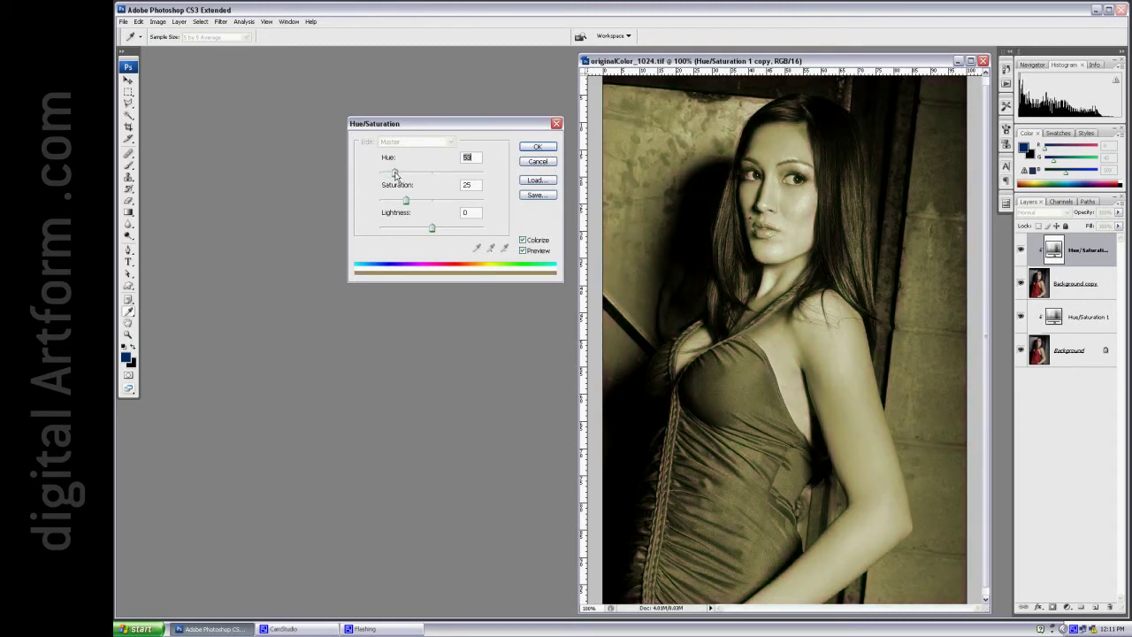
pyautogui.click(535, 147)
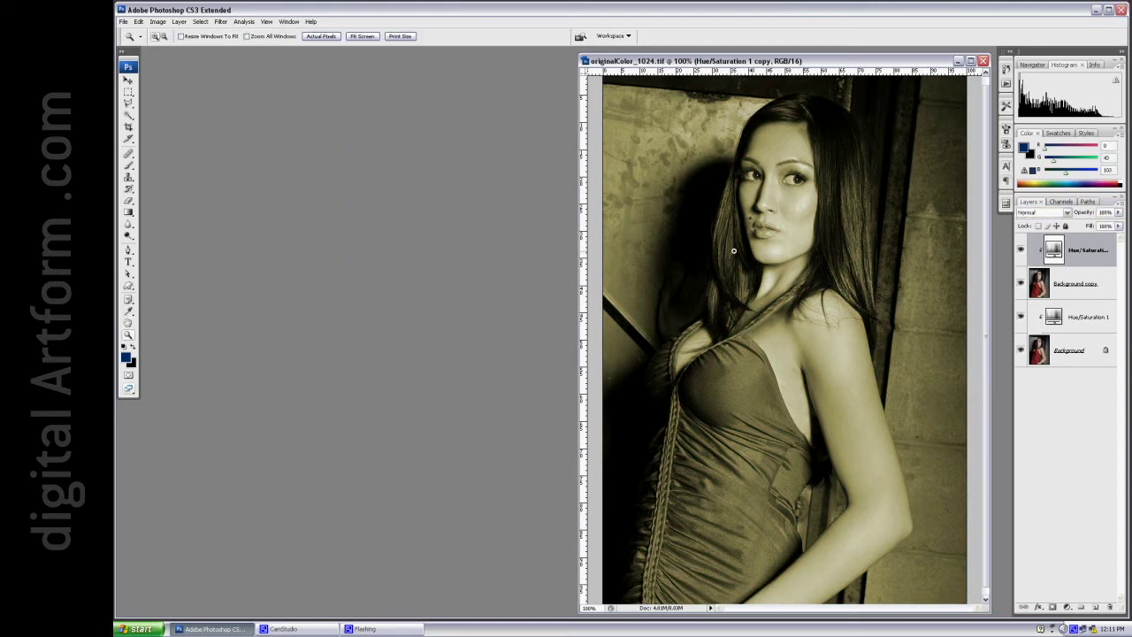
# Split Background copy's Blend If This Layer black slider to 90/140 so the sepia shadows show through.
pyautogui.doubleClick(1105, 293)
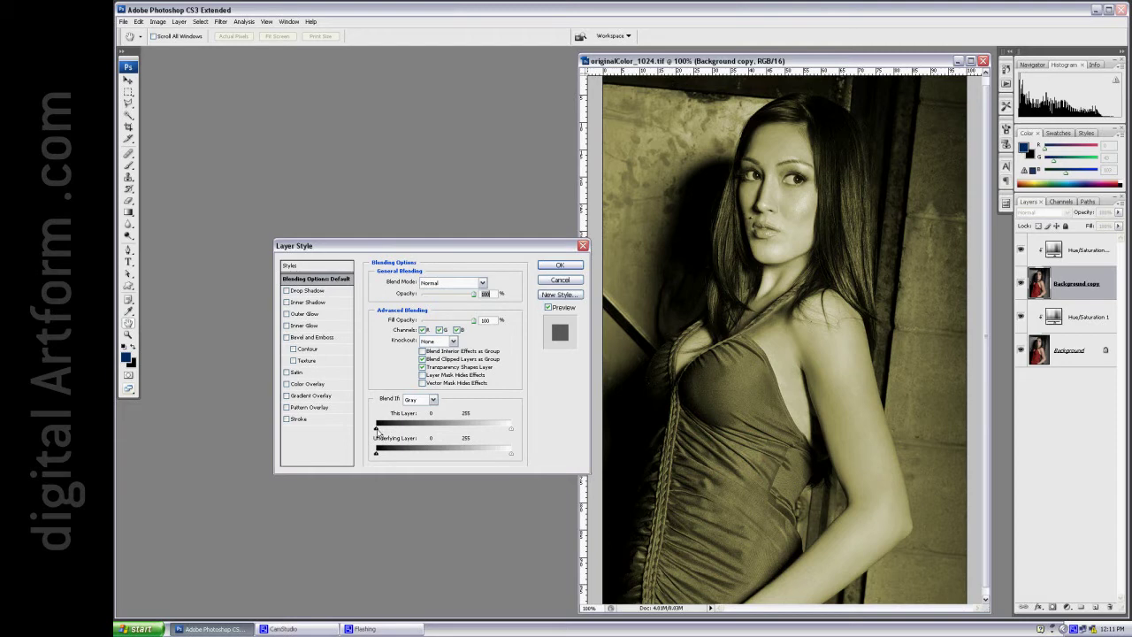
pyautogui.moveTo(376, 430)
pyautogui.mouseDown()
pyautogui.moveTo(453, 440)
pyautogui.moveTo(376, 432)
pyautogui.mouseUp()
pyautogui.moveTo(513, 431)
pyautogui.mouseDown()
pyautogui.moveTo(450, 437)
pyautogui.moveTo(523, 442)
pyautogui.mouseUp()
pyautogui.moveTo(375, 430); pyautogui.dragTo(442, 439)
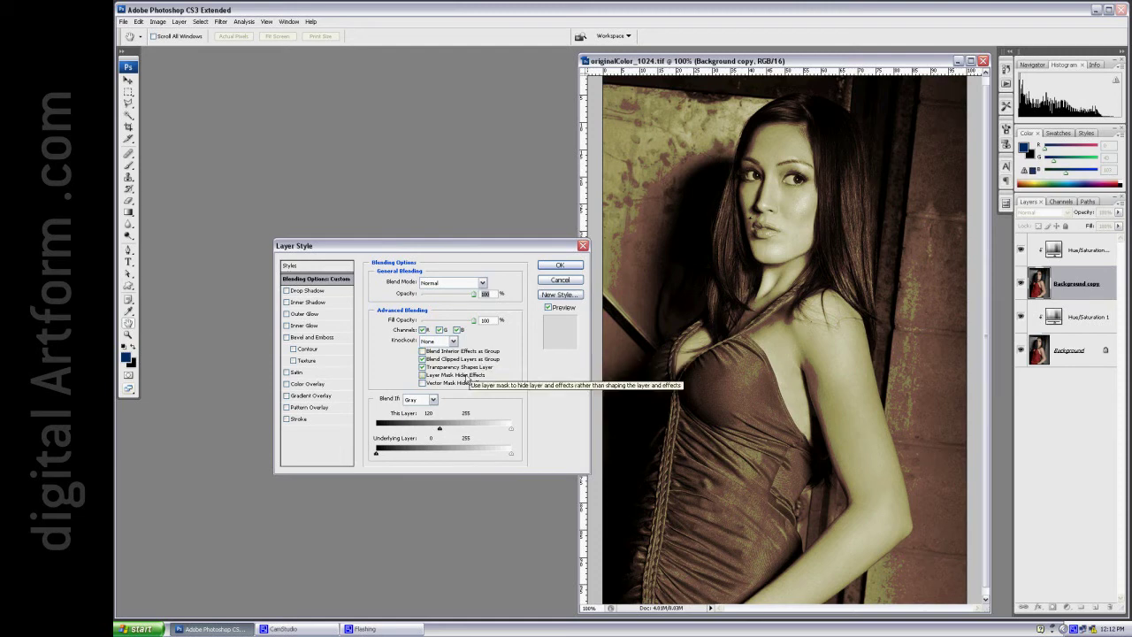
pyautogui.press('alt')
pyautogui.moveTo(440, 432)
pyautogui.mouseDown()
pyautogui.moveTo(417, 431)
pyautogui.moveTo(456, 432)
pyautogui.mouseUp()
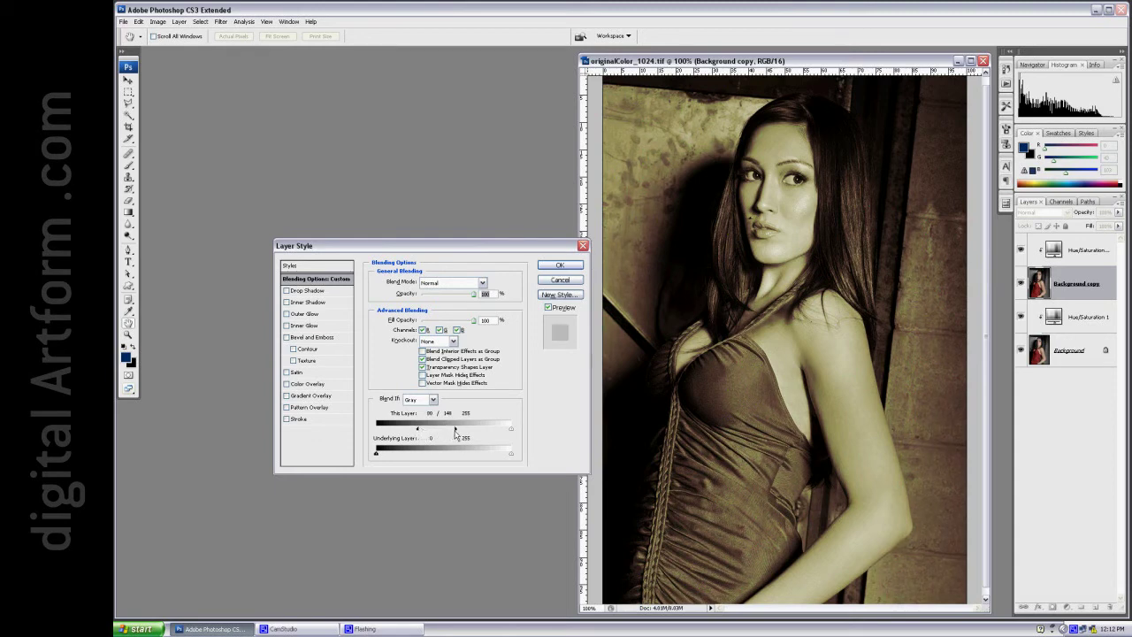
pyautogui.click(559, 266)
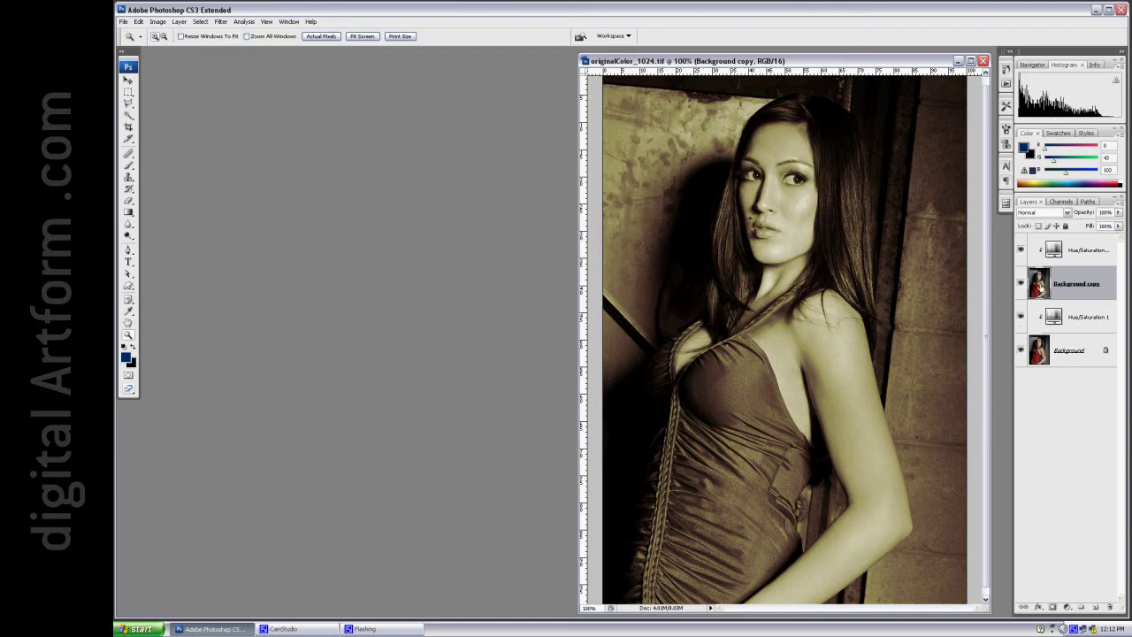
# Retune the top Hue/Saturation copy's hue to 40 for a warmer orange-brown highlight tint.
pyautogui.doubleClick(1054, 251)
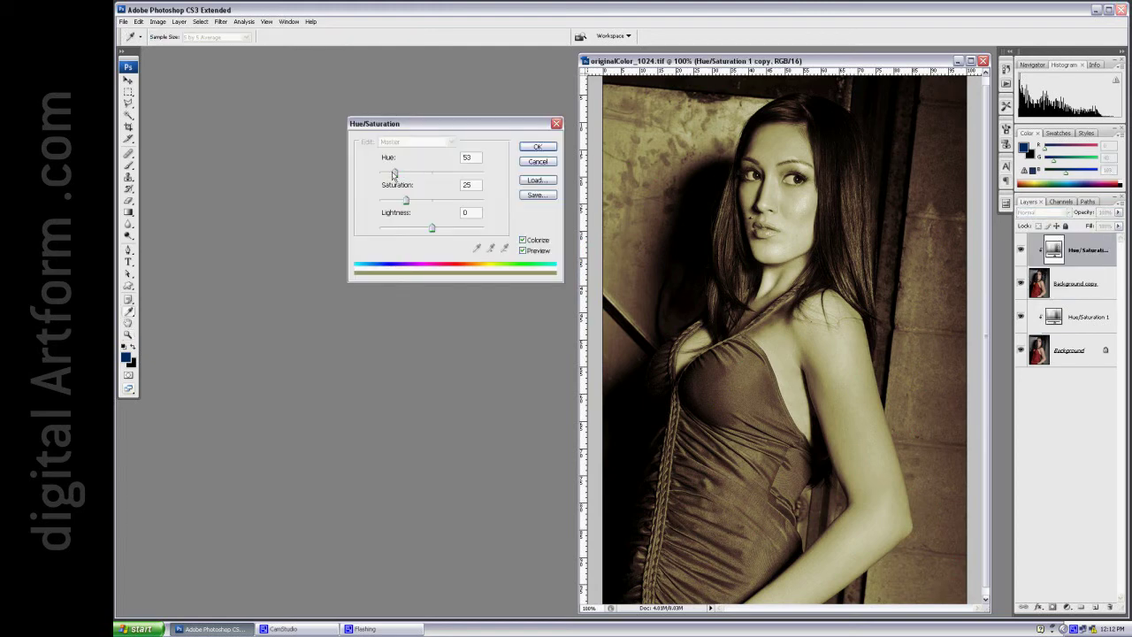
pyautogui.moveTo(394, 173); pyautogui.dragTo(427, 176)
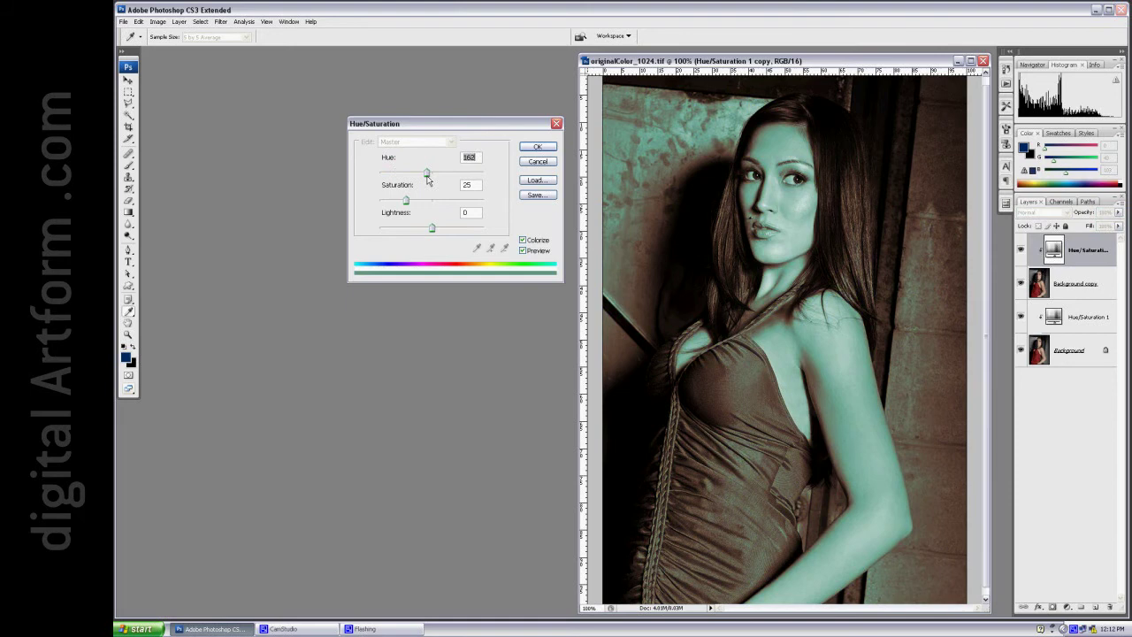
pyautogui.moveTo(427, 176); pyautogui.dragTo(394, 190)
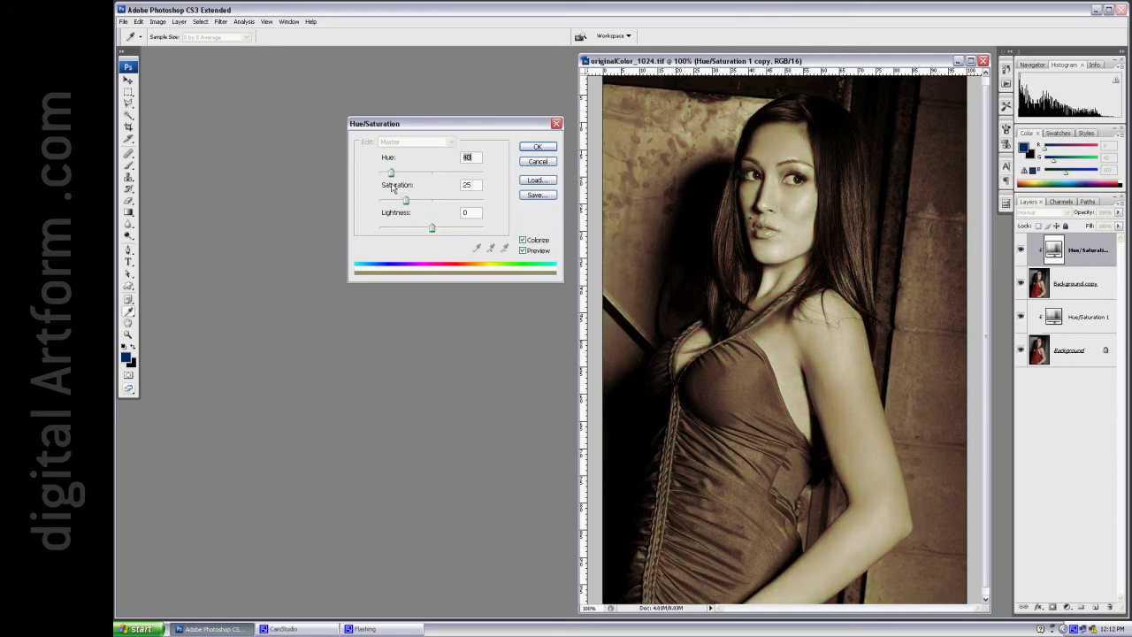
pyautogui.click(537, 147)
# Lower Hue/Saturation 1's hue so the shadow tint turns redder.
pyautogui.doubleClick(1053, 317)
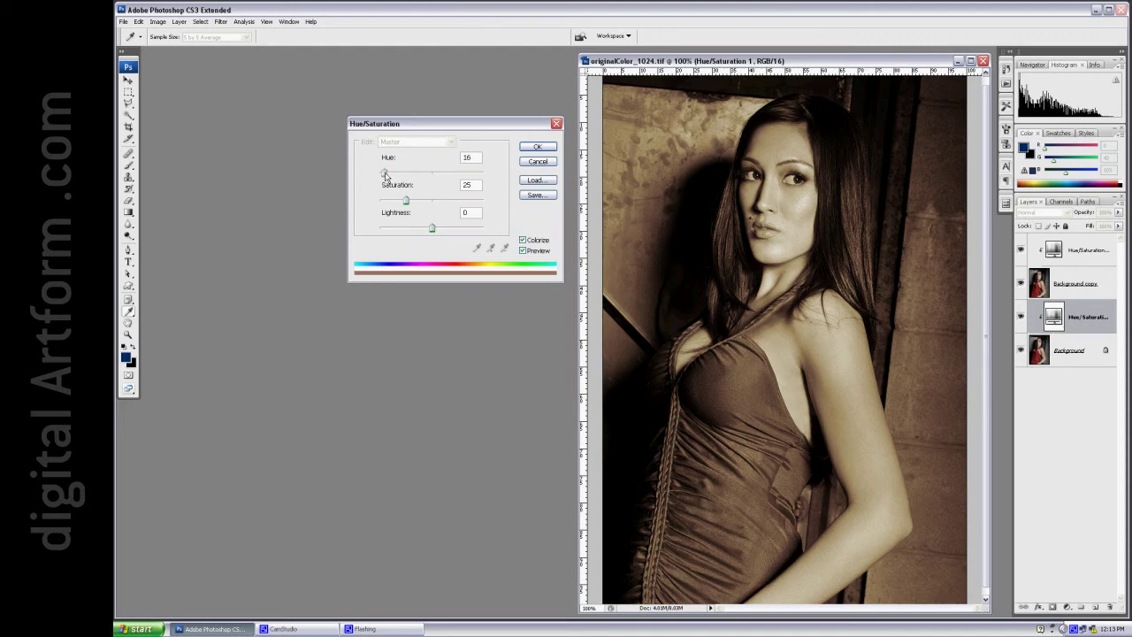
pyautogui.moveTo(384, 173)
pyautogui.mouseDown()
pyautogui.moveTo(439, 185)
pyautogui.moveTo(380, 186)
pyautogui.mouseUp()
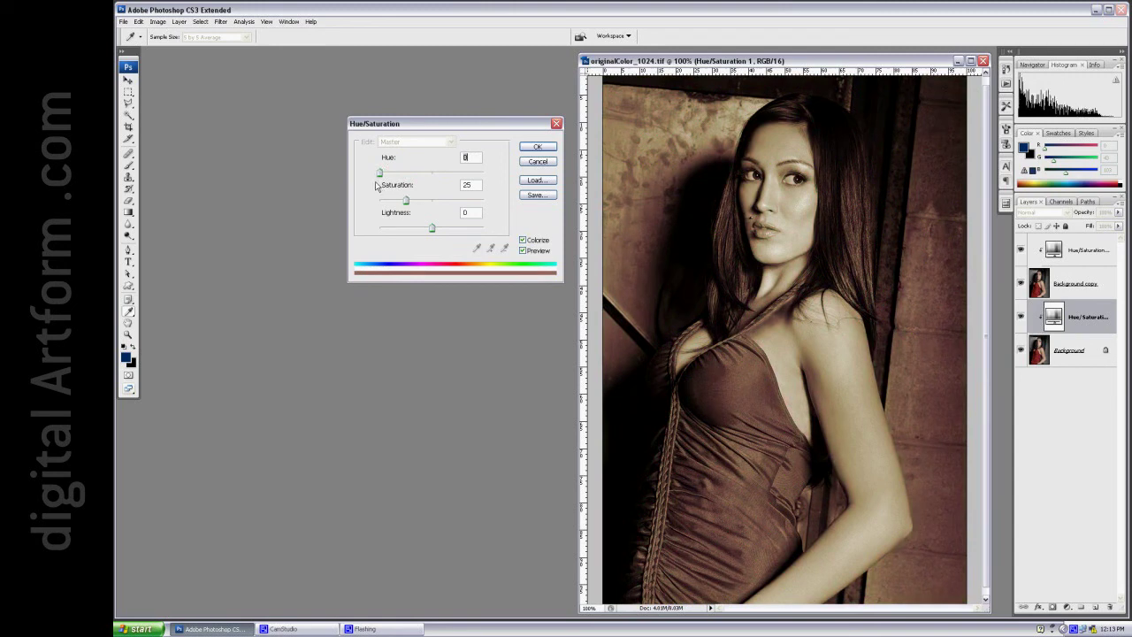
pyautogui.moveTo(380, 186); pyautogui.dragTo(383, 186)
pyautogui.click(535, 147)
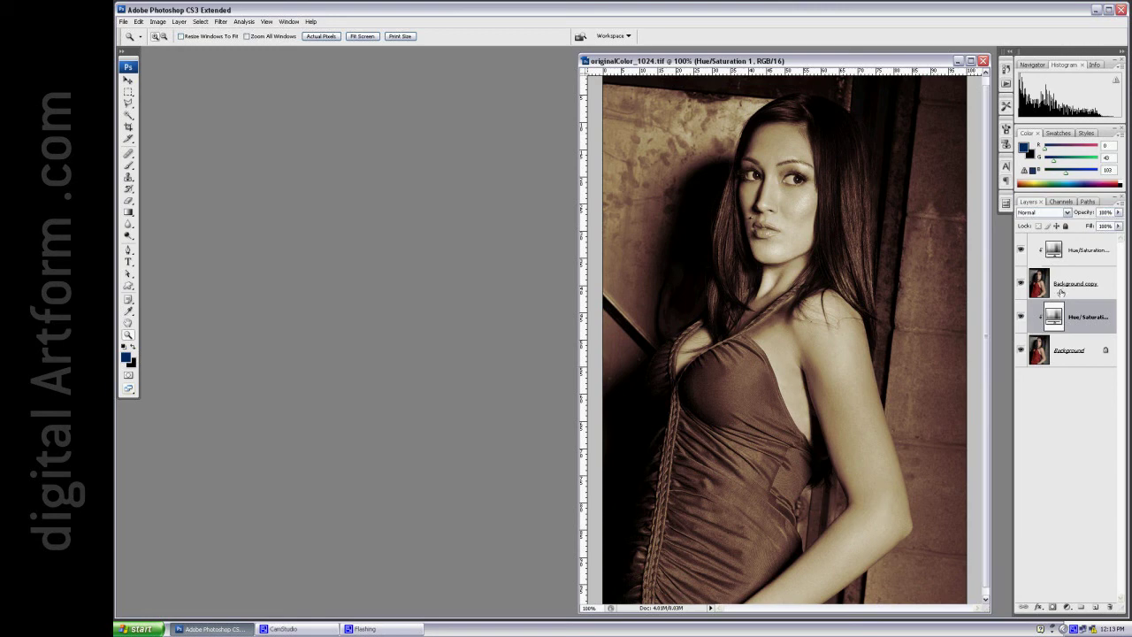
pyautogui.click(1054, 250)
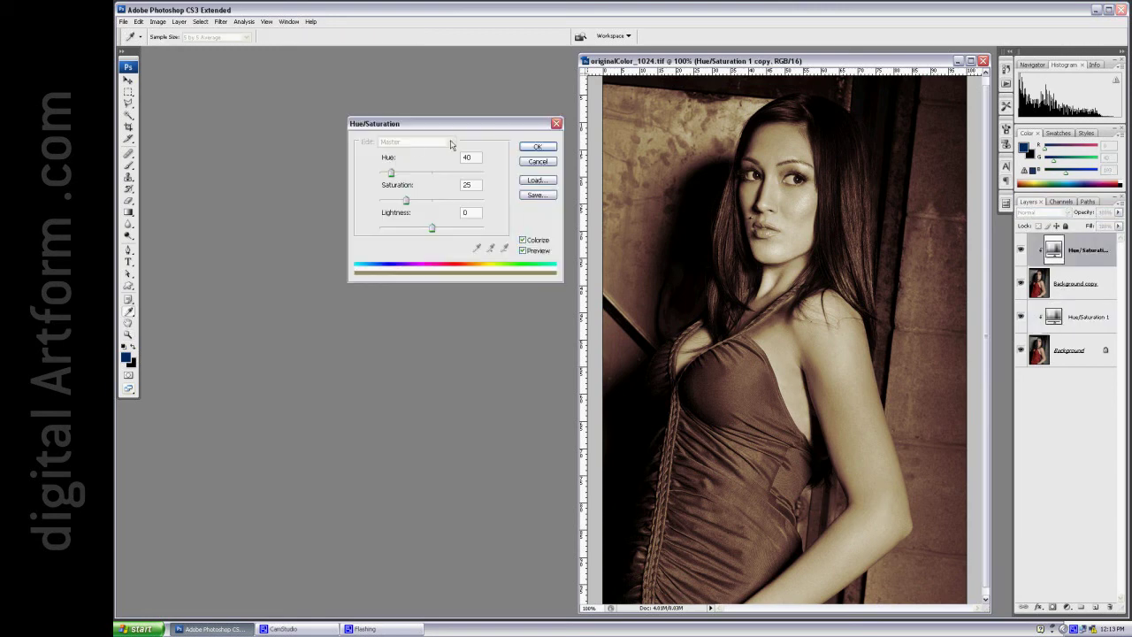
# Set the highlight tint hue to about 22 and adjust Background copy's split shadow slider to 90/123.
pyautogui.moveTo(392, 174); pyautogui.dragTo(390, 176)
pyautogui.click(537, 147)
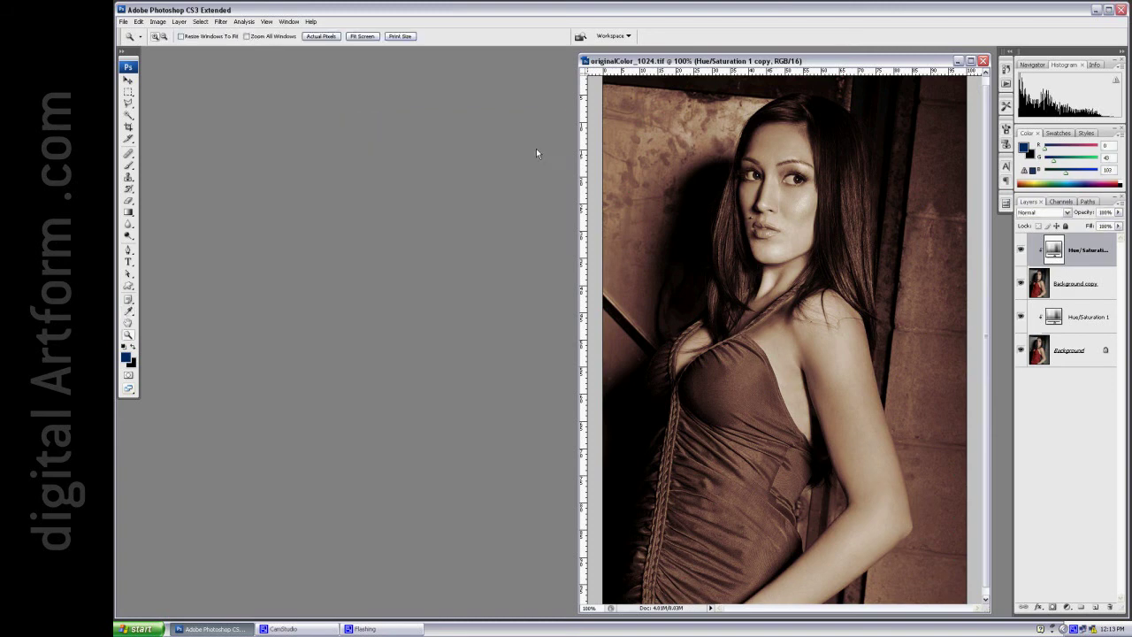
pyautogui.doubleClick(1082, 298)
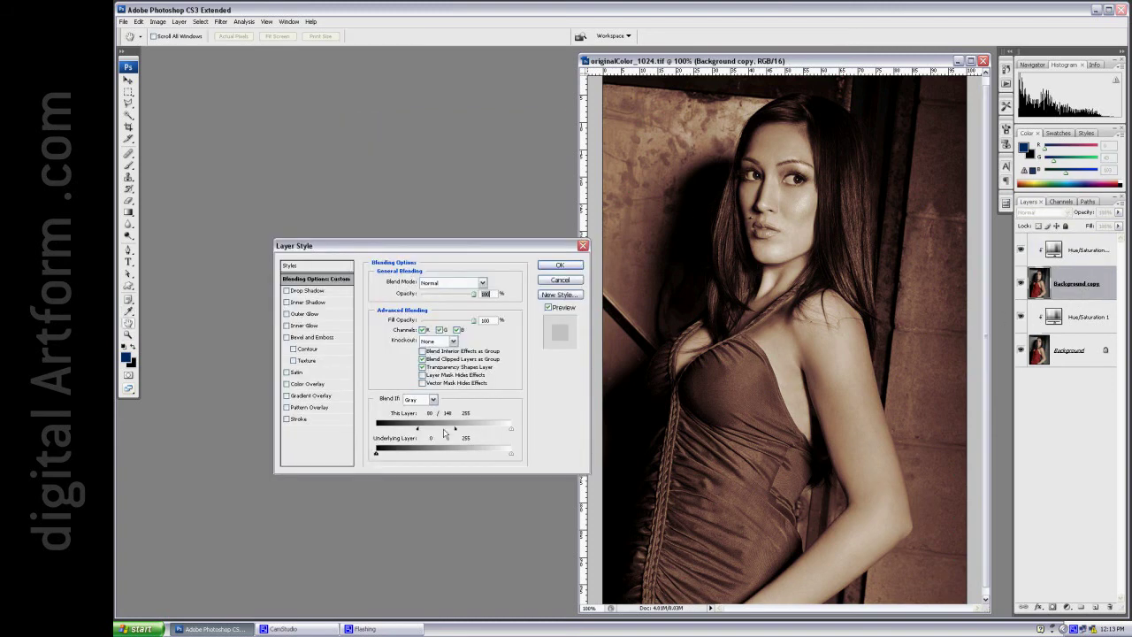
pyautogui.moveTo(454, 430)
pyautogui.mouseDown()
pyautogui.moveTo(486, 431)
pyautogui.moveTo(432, 430)
pyautogui.moveTo(444, 433)
pyautogui.mouseUp()
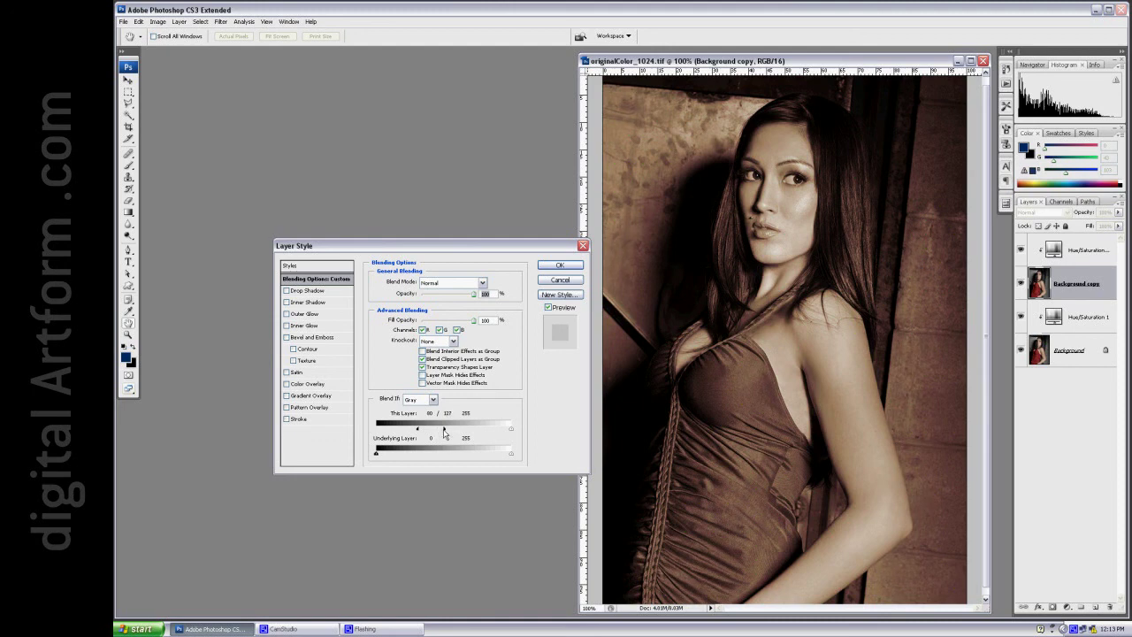
pyautogui.click(559, 266)
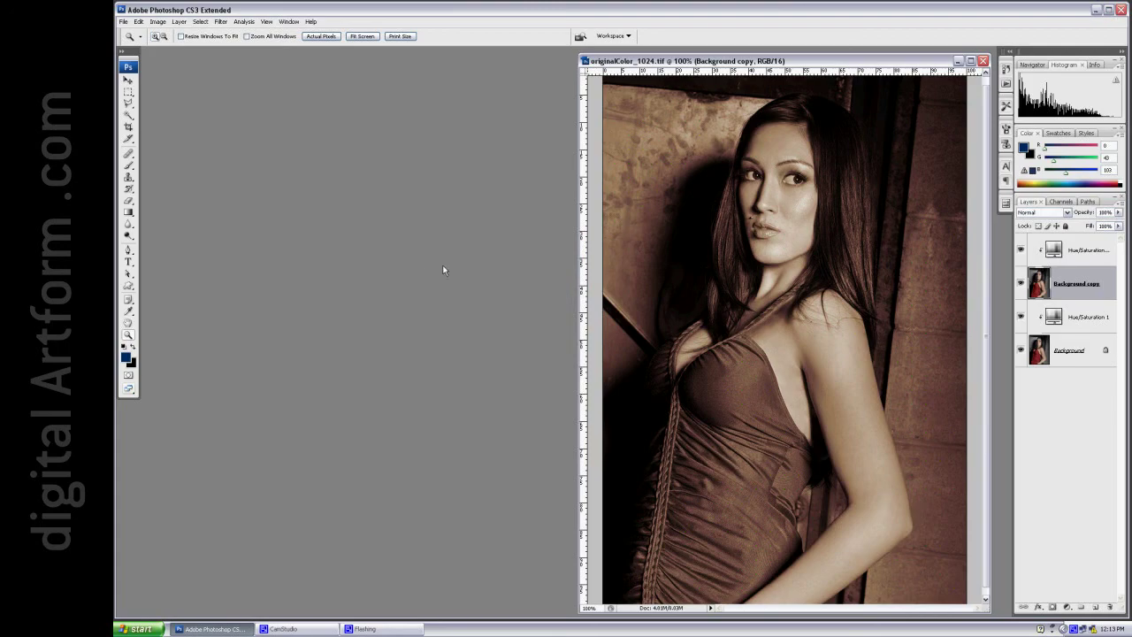